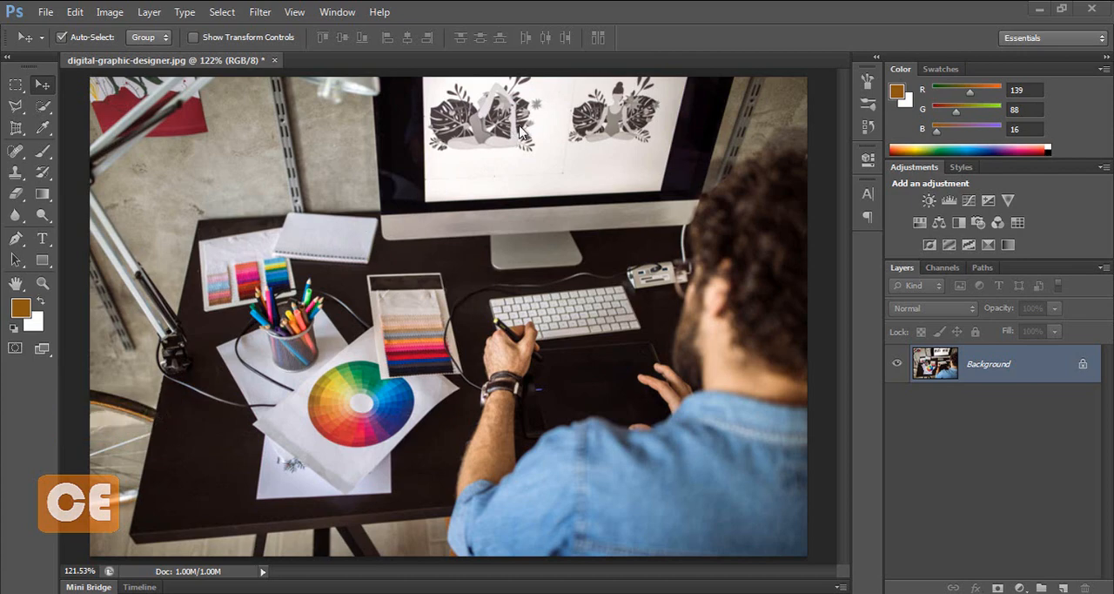
Step: Draw a Perspective Crop frame over the illuminated display area of the computer monitor
{"action": "key", "text": "ctrl+plus"}
{"action": "key", "text": "ctrl+plus"}
{"action": "key", "text": "ctrl+plus"}
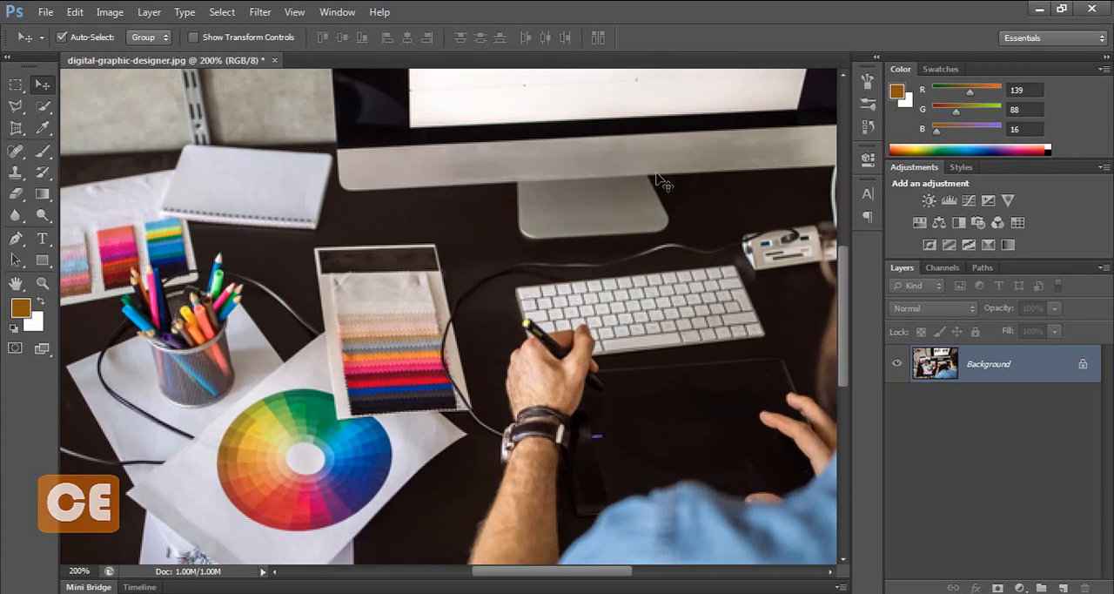
{"action": "key", "text": "h"}
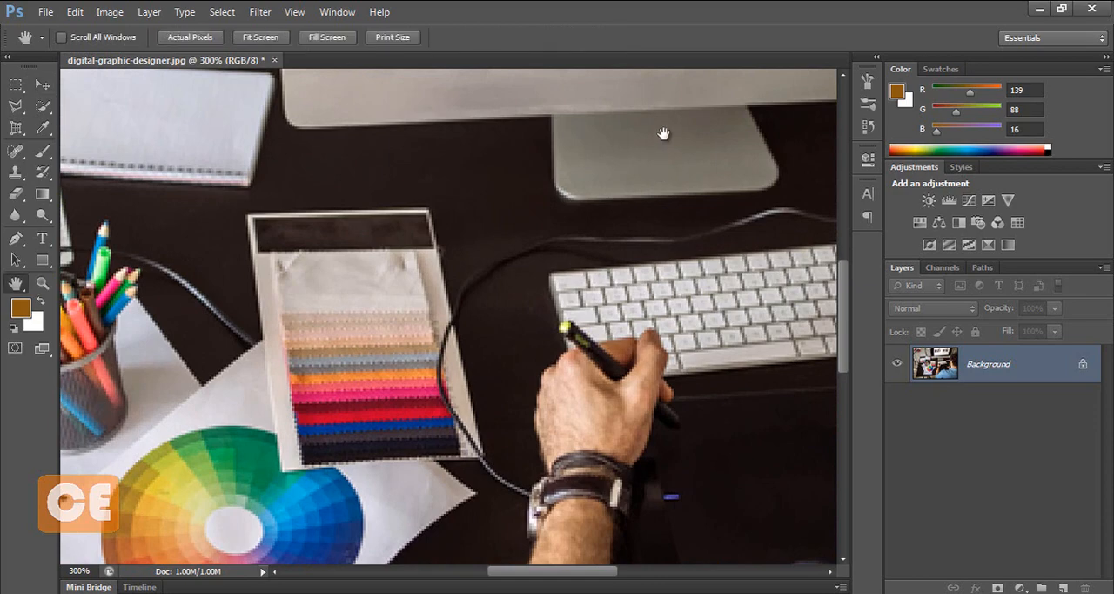
{"action": "left_click_drag", "start_coordinate": [659, 131], "coordinate": [594, 348]}
{"action": "left_click_drag", "start_coordinate": [655, 219], "coordinate": [496, 399]}
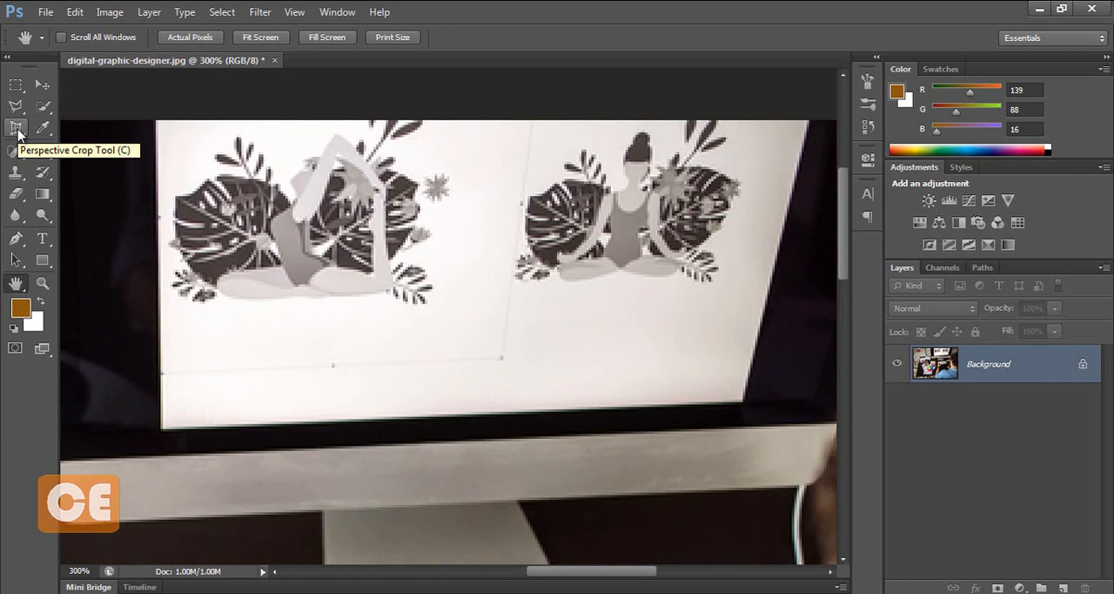
{"action": "left_click", "coordinate": [18, 131]}
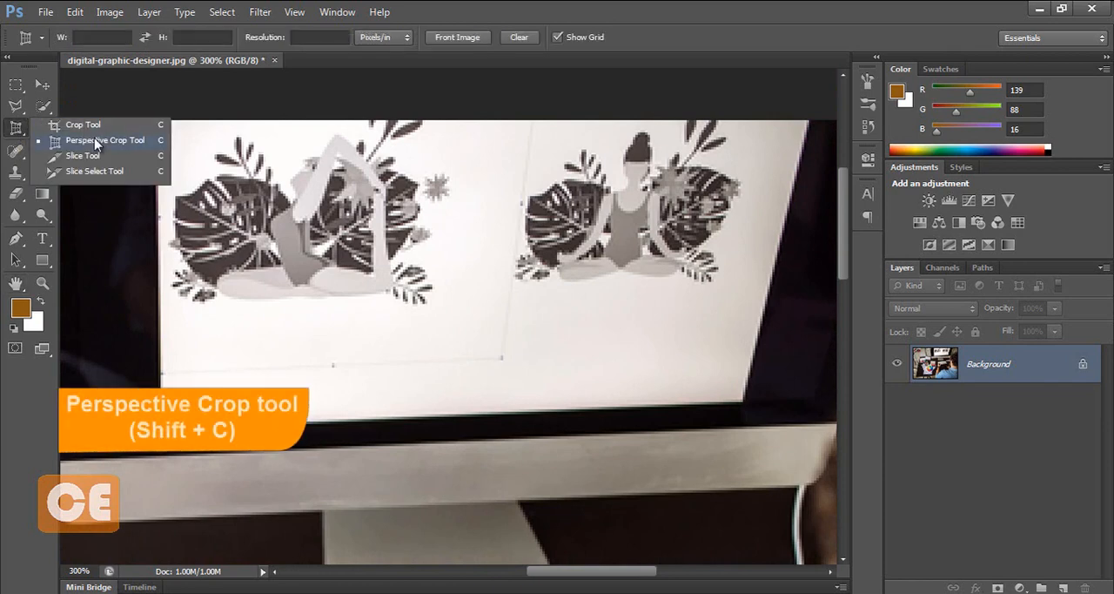
{"action": "left_click", "coordinate": [108, 140]}
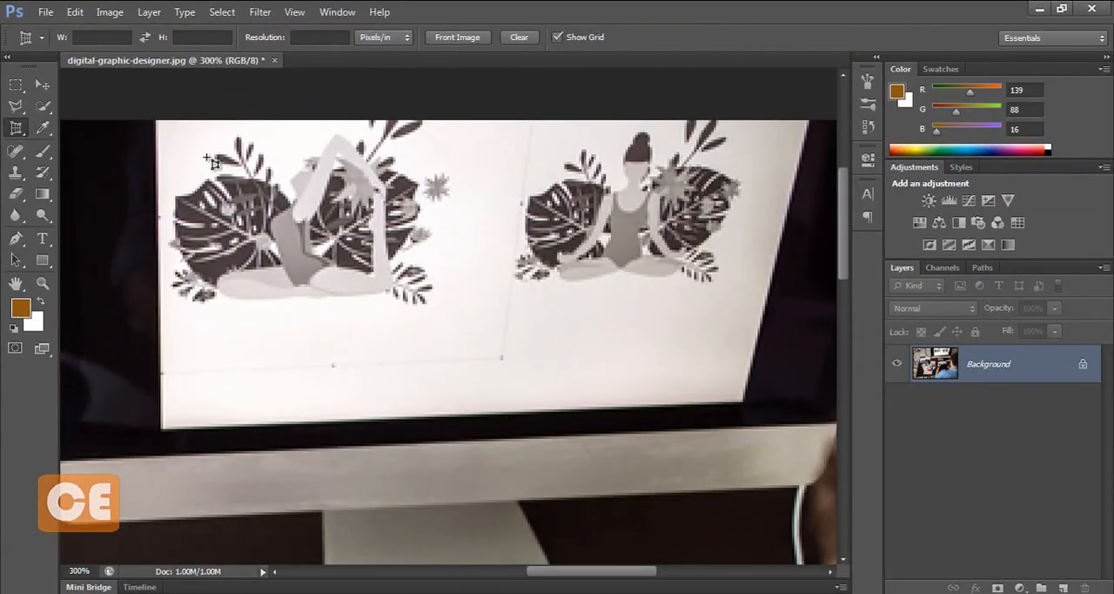
{"action": "left_click_drag", "start_coordinate": [157, 121], "coordinate": [746, 401]}
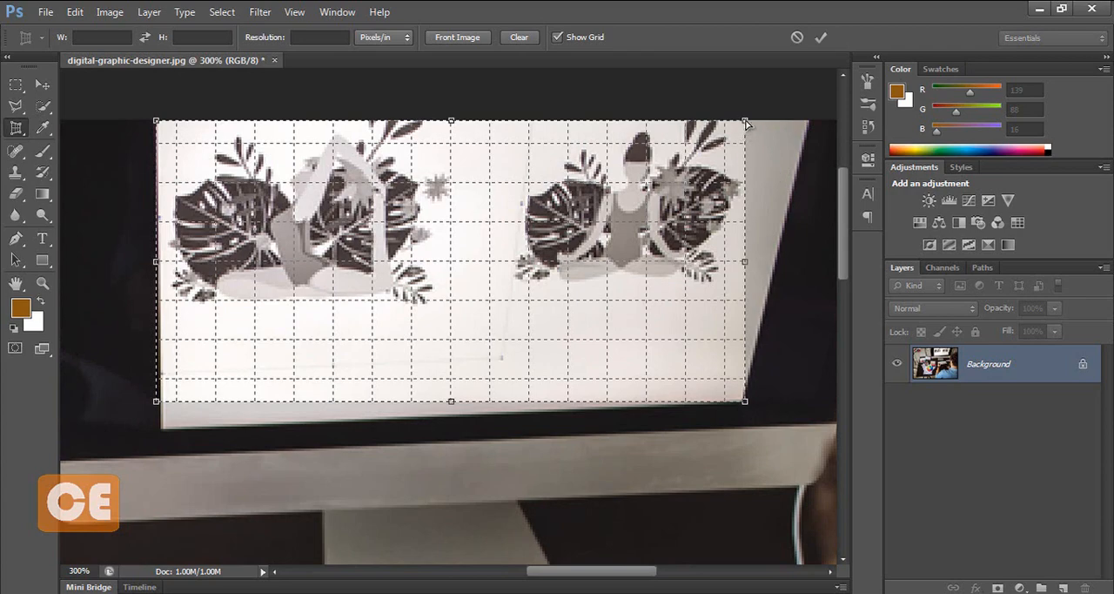
Step: Align the crop frame's two right corners with the slanted right edge of the monitor's display
{"action": "left_click_drag", "start_coordinate": [746, 122], "coordinate": [803, 120]}
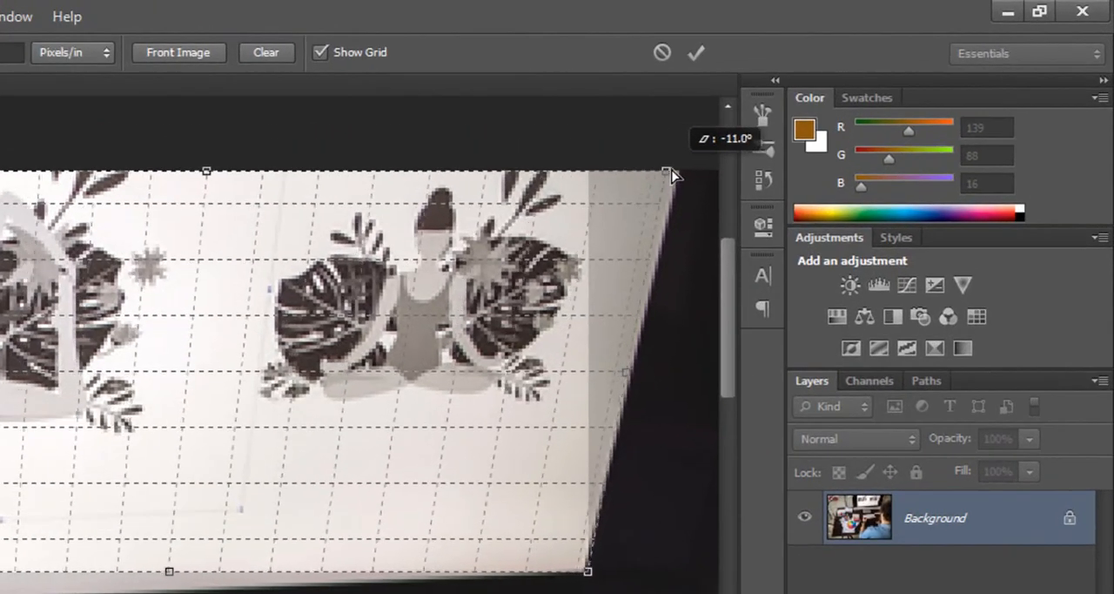
{"action": "left_click_drag", "start_coordinate": [671, 172], "coordinate": [679, 173]}
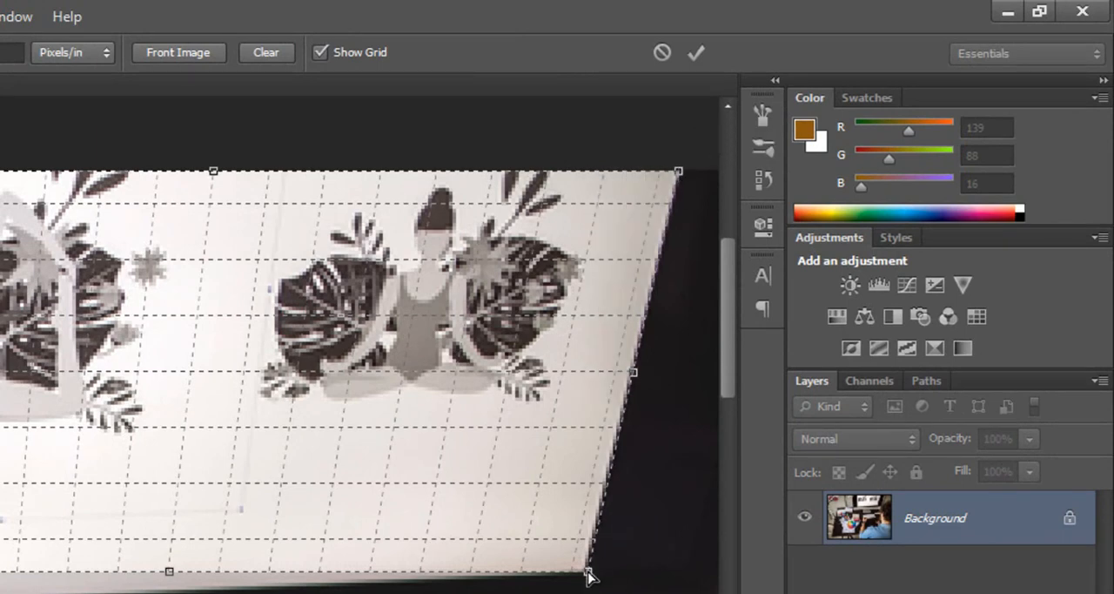
{"action": "left_click_drag", "start_coordinate": [588, 574], "coordinate": [584, 576]}
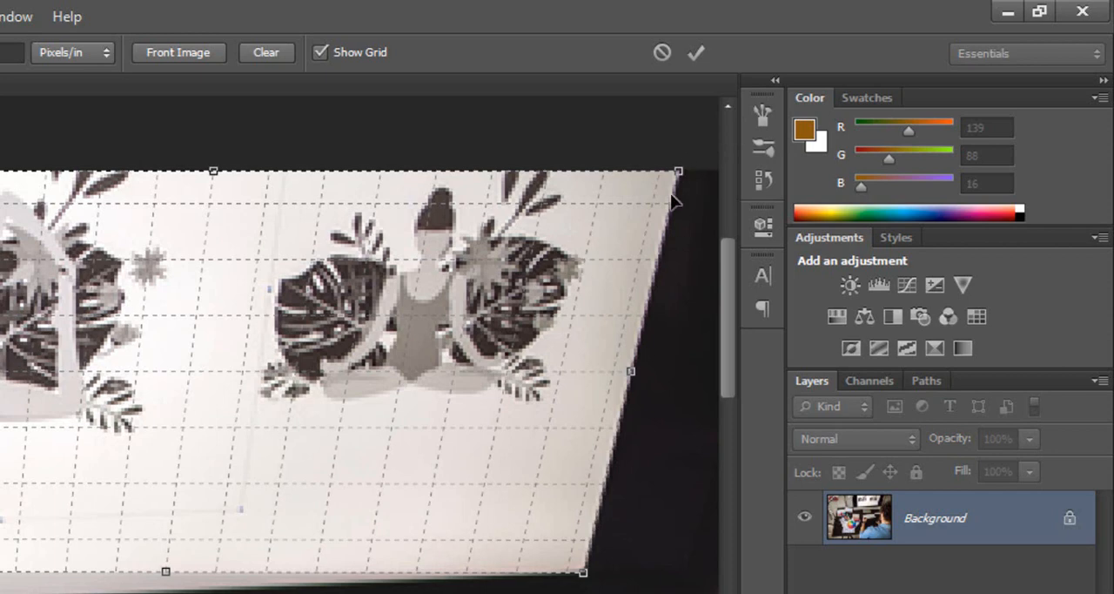
{"action": "mouse_move", "coordinate": [679, 172]}
{"action": "left_mouse_down"}
{"action": "mouse_move", "coordinate": [659, 184]}
{"action": "mouse_move", "coordinate": [688, 175]}
{"action": "mouse_move", "coordinate": [679, 173]}
{"action": "left_mouse_up"}
{"action": "left_click_drag", "start_coordinate": [585, 578], "coordinate": [586, 576]}
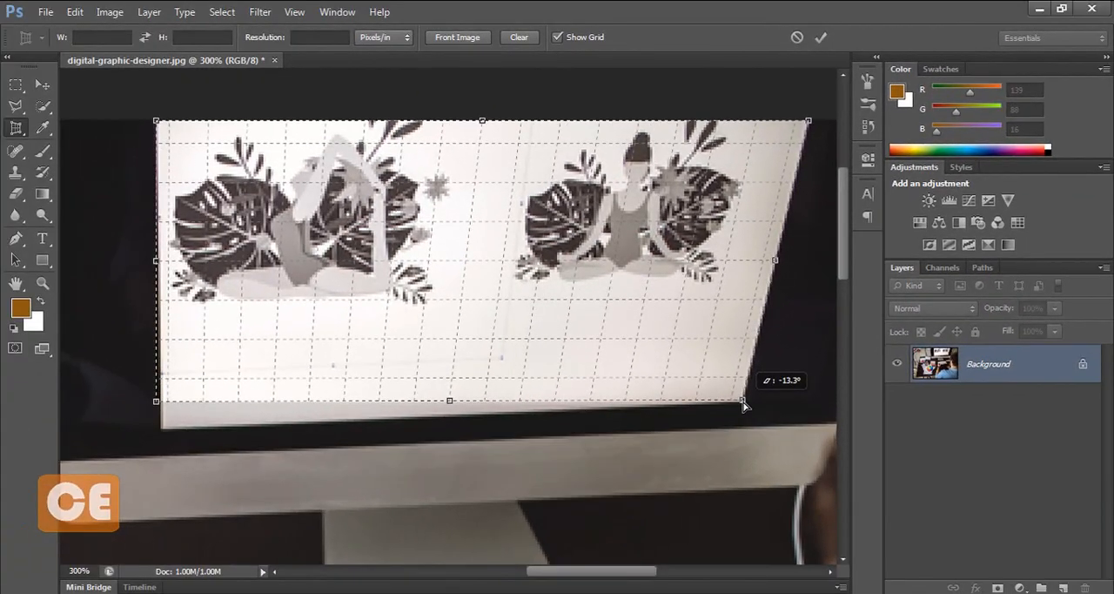
{"action": "left_click_drag", "start_coordinate": [743, 405], "coordinate": [744, 405]}
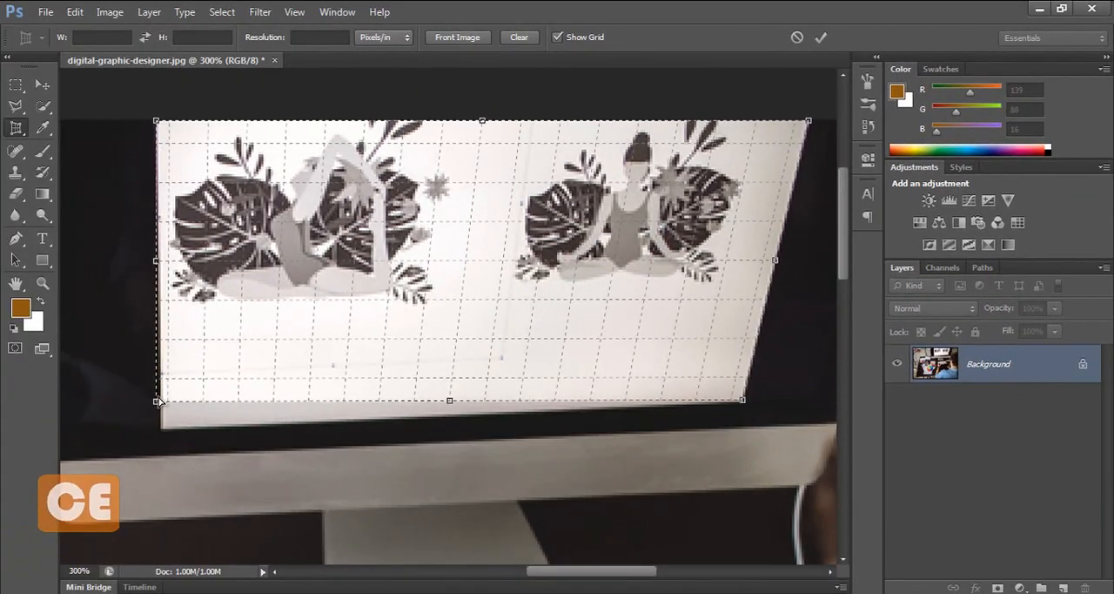
Step: Fit the crop frame's two left corners to the monitor's display and apply the perspective crop
{"action": "left_click_drag", "start_coordinate": [157, 402], "coordinate": [163, 427]}
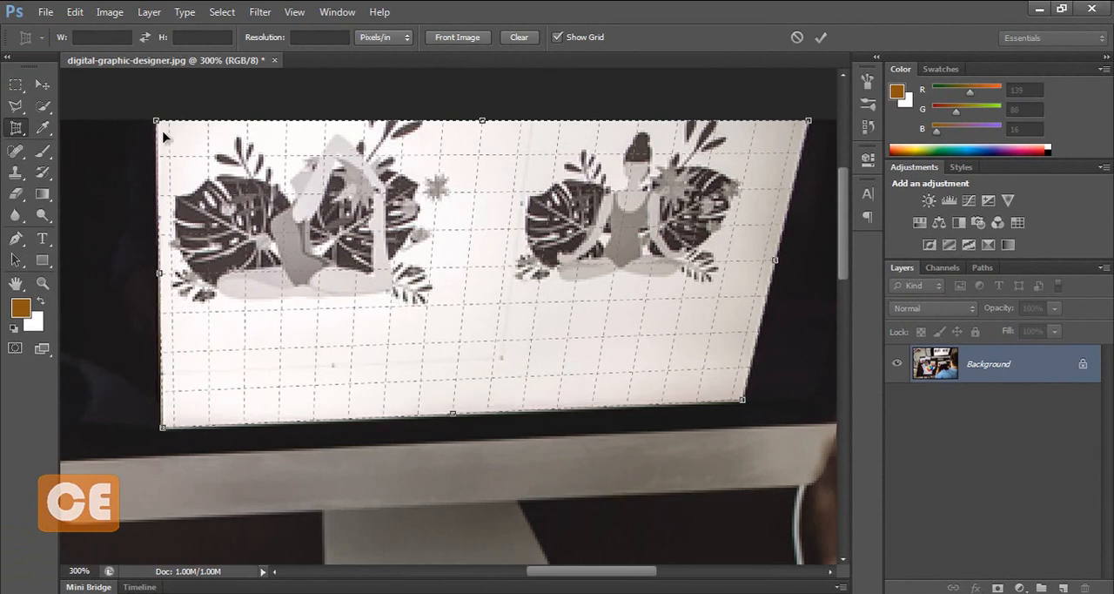
{"action": "left_click_drag", "start_coordinate": [158, 122], "coordinate": [158, 124]}
{"action": "left_click_drag", "start_coordinate": [164, 429], "coordinate": [164, 430]}
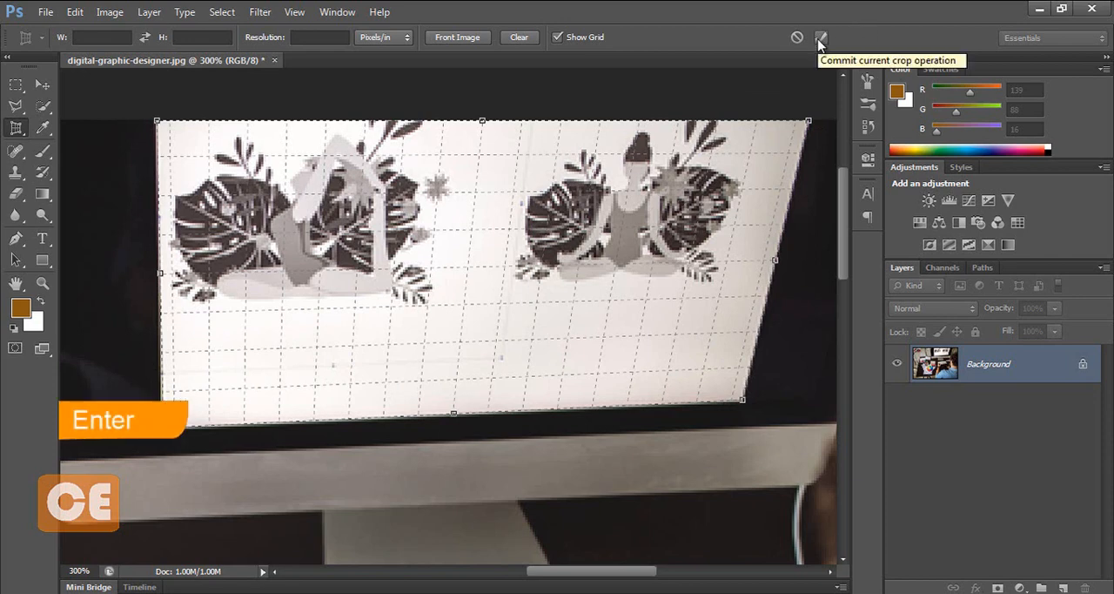
{"action": "key", "text": "Return"}
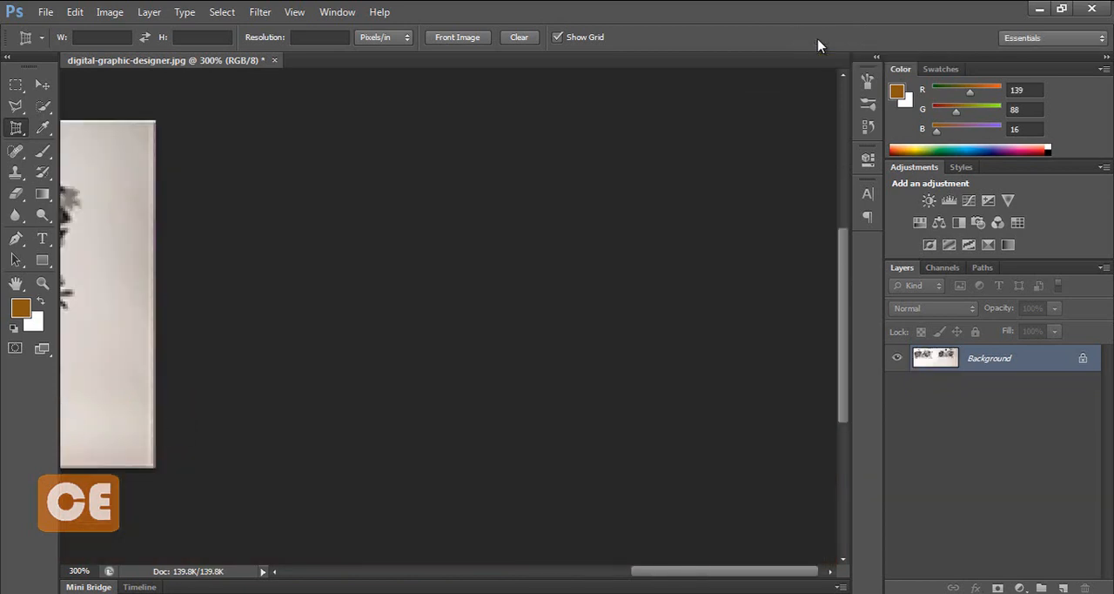
Step: Undo the perspective crop of the monitor's display
{"action": "key", "text": "ctrl+minus"}
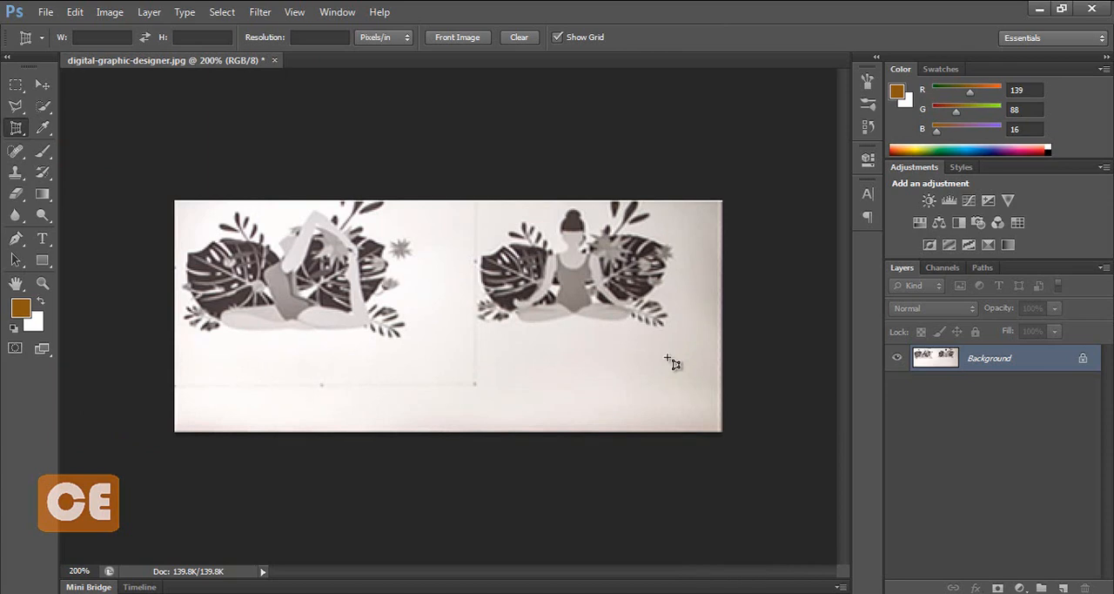
{"action": "key", "text": "ctrl+z"}
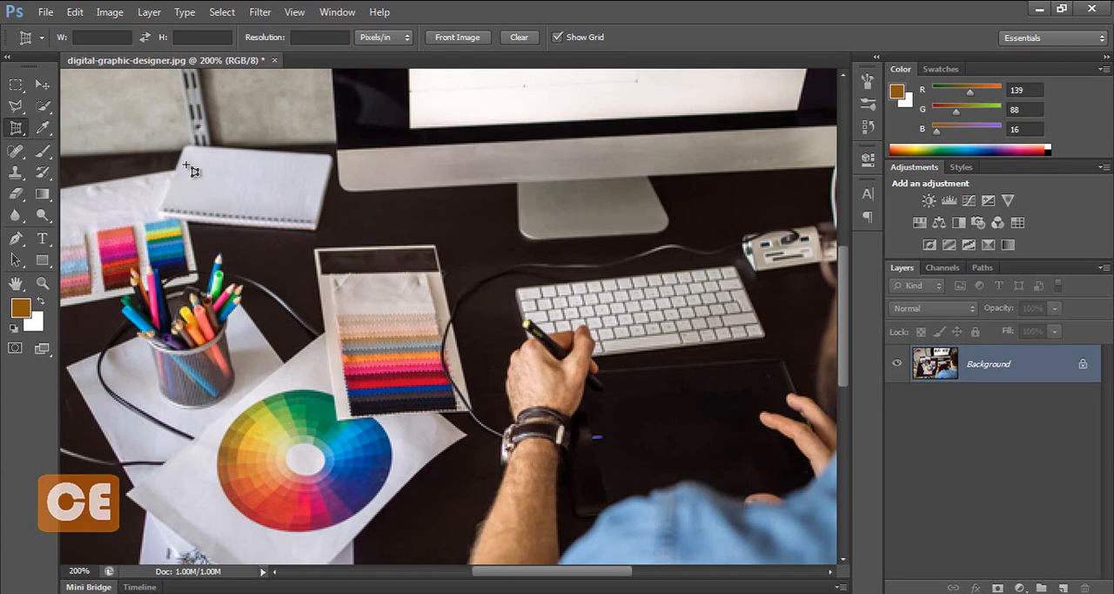
Step: Draw a Perspective Crop frame around the white notebook on the desk
{"action": "key", "text": "ctrl+plus"}
{"action": "key", "text": "h"}
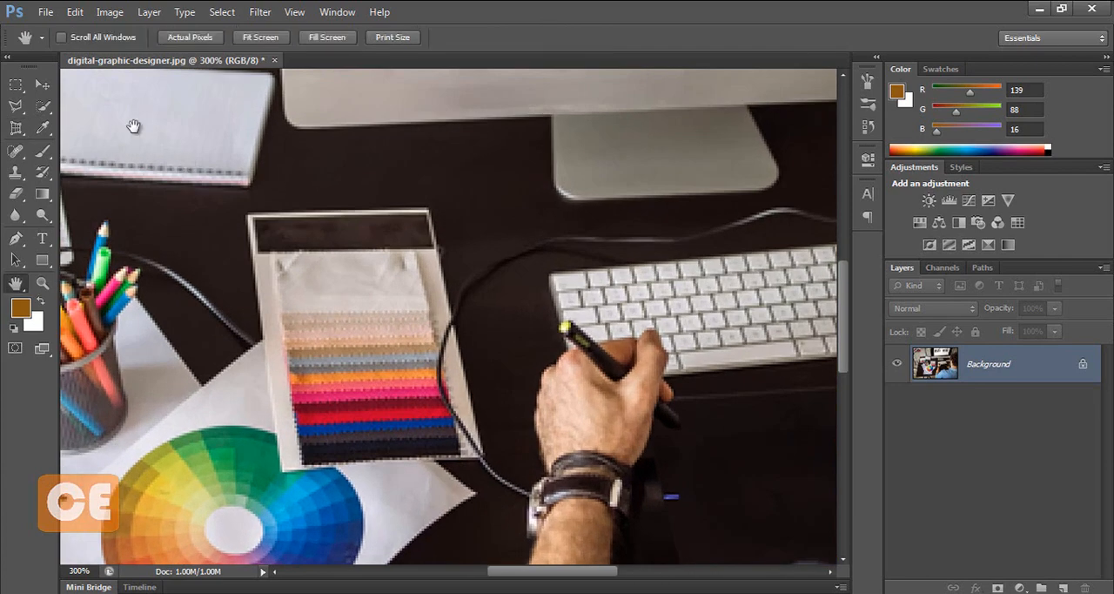
{"action": "left_click_drag", "start_coordinate": [137, 127], "coordinate": [406, 230]}
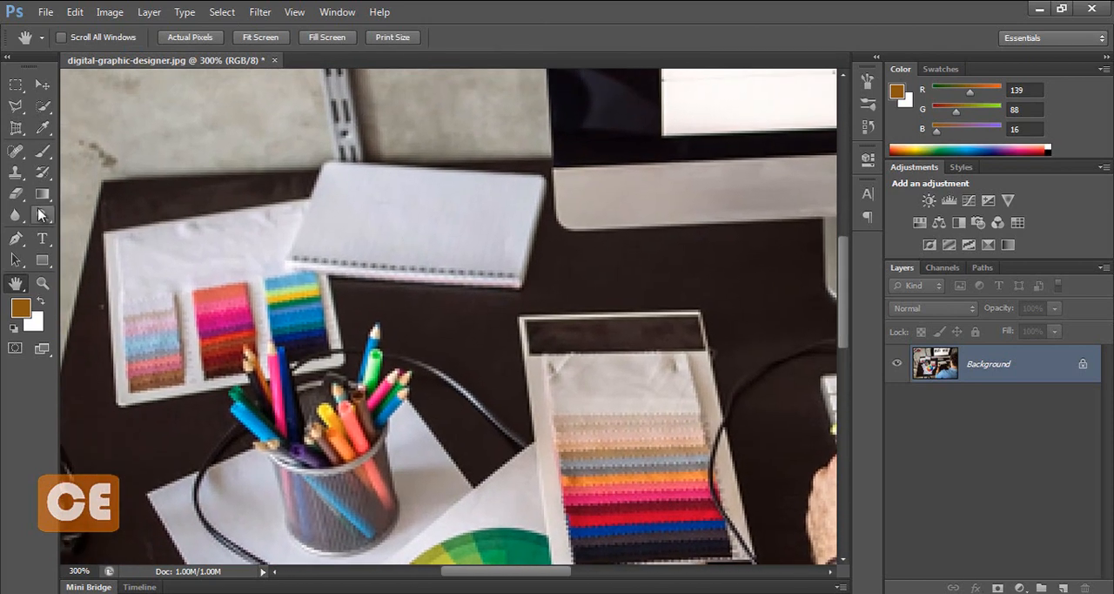
{"action": "left_click", "coordinate": [16, 127]}
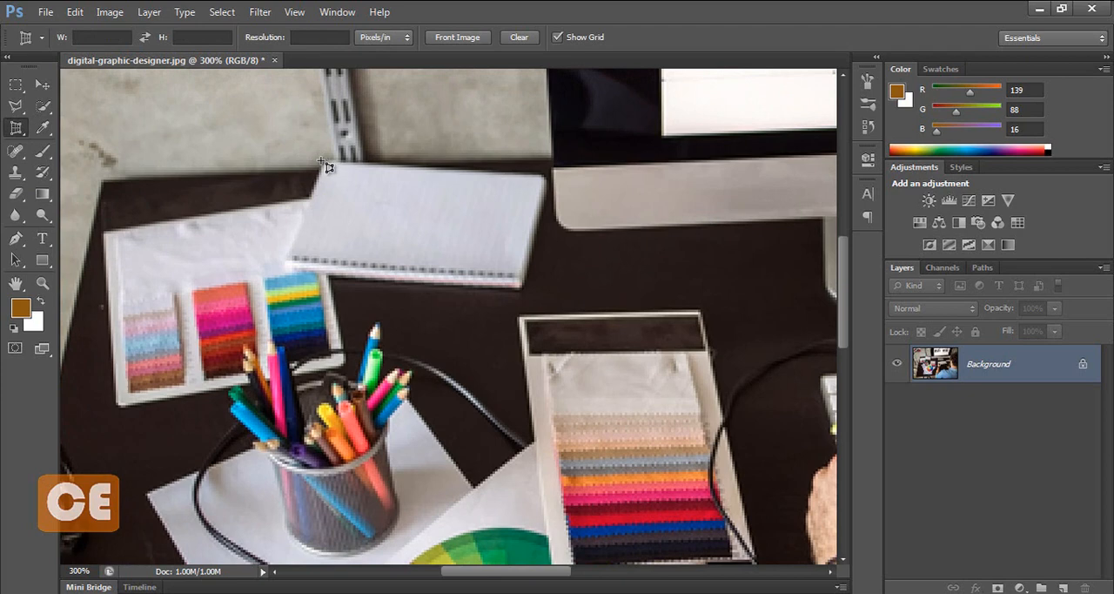
{"action": "left_click_drag", "start_coordinate": [319, 161], "coordinate": [524, 289]}
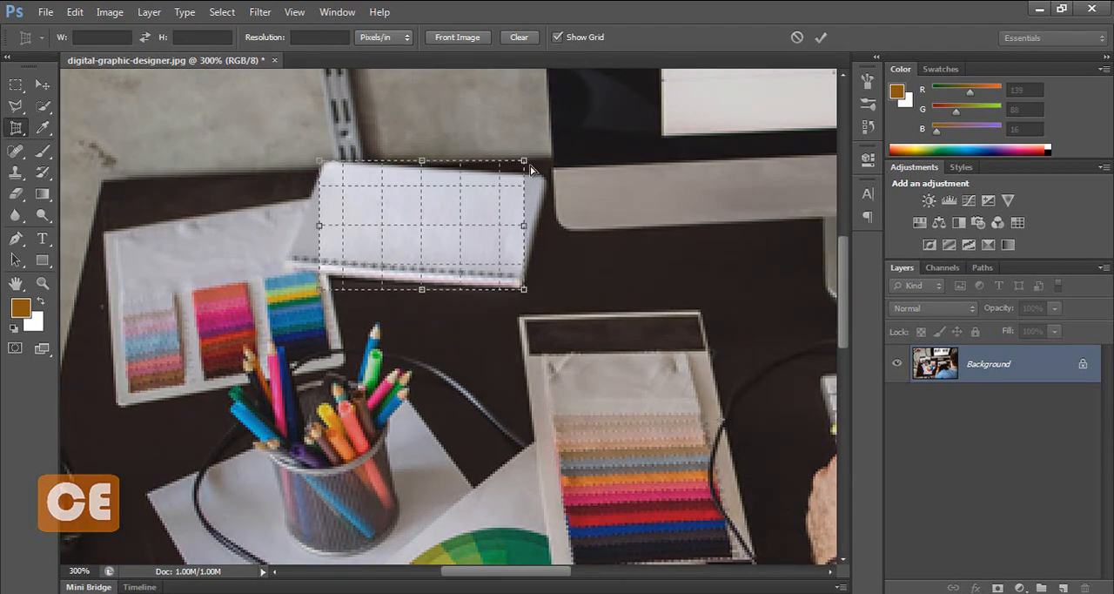
Step: Fit all four corners of the crop frame to the notebook's corners and apply the perspective crop
{"action": "left_click_drag", "start_coordinate": [524, 163], "coordinate": [545, 183]}
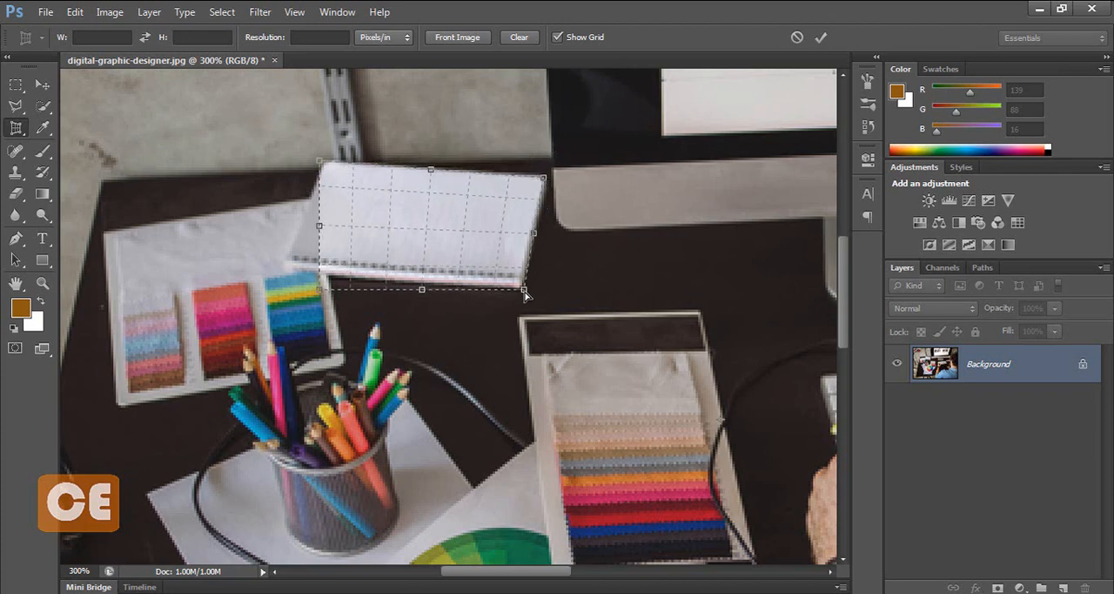
{"action": "left_click_drag", "start_coordinate": [524, 290], "coordinate": [521, 286]}
{"action": "left_click_drag", "start_coordinate": [320, 293], "coordinate": [283, 271]}
{"action": "left_click_drag", "start_coordinate": [318, 161], "coordinate": [326, 163]}
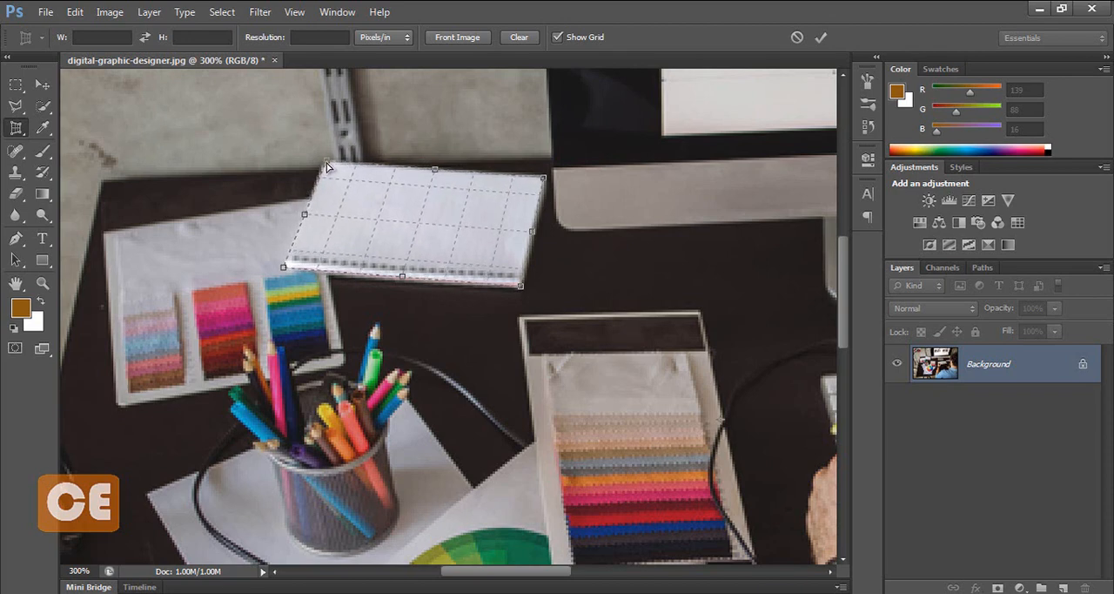
{"action": "key", "text": "Return"}
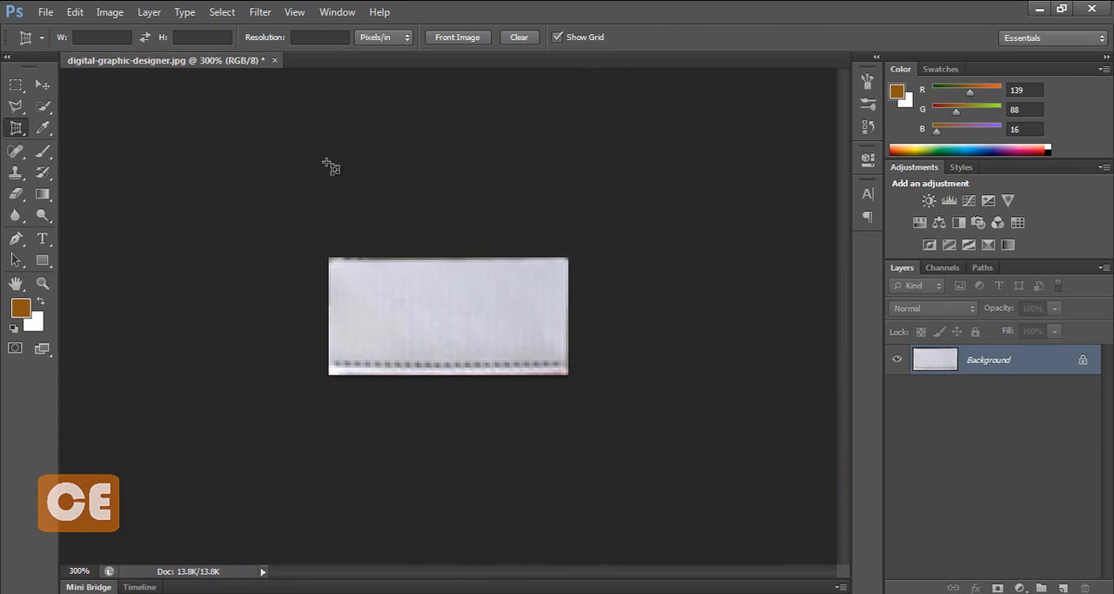